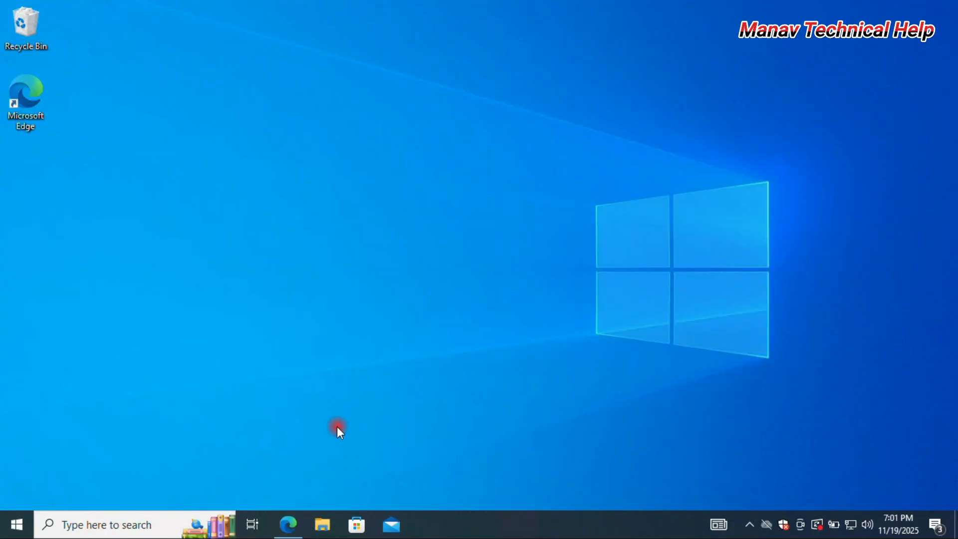
Switch to Microsoft Edge and search Google for "Lenovo drivers download"
click(295, 532)
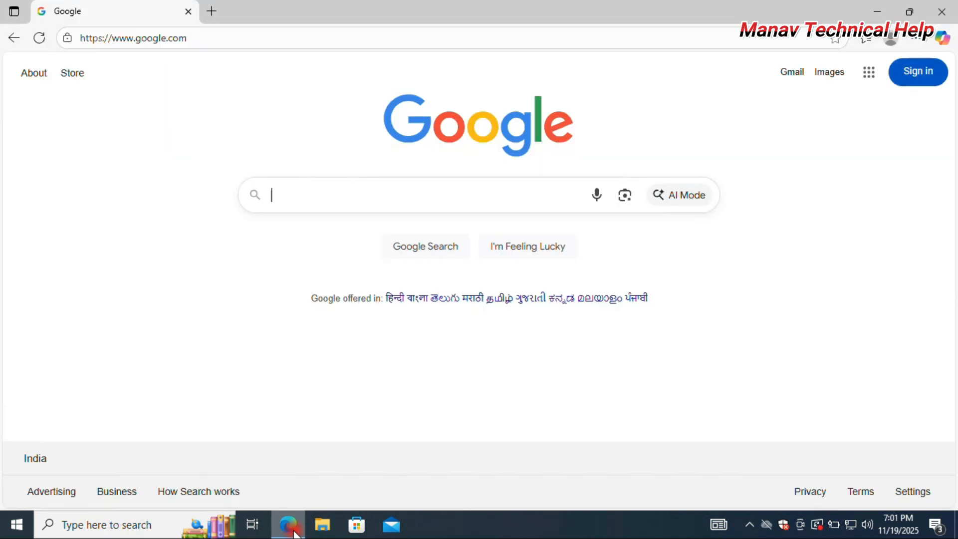
text(dell)
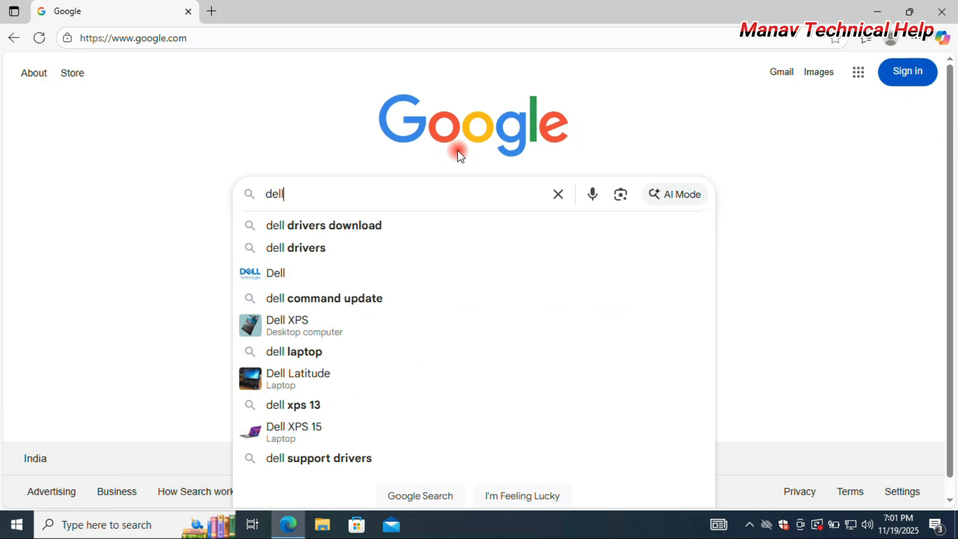
key(Down)
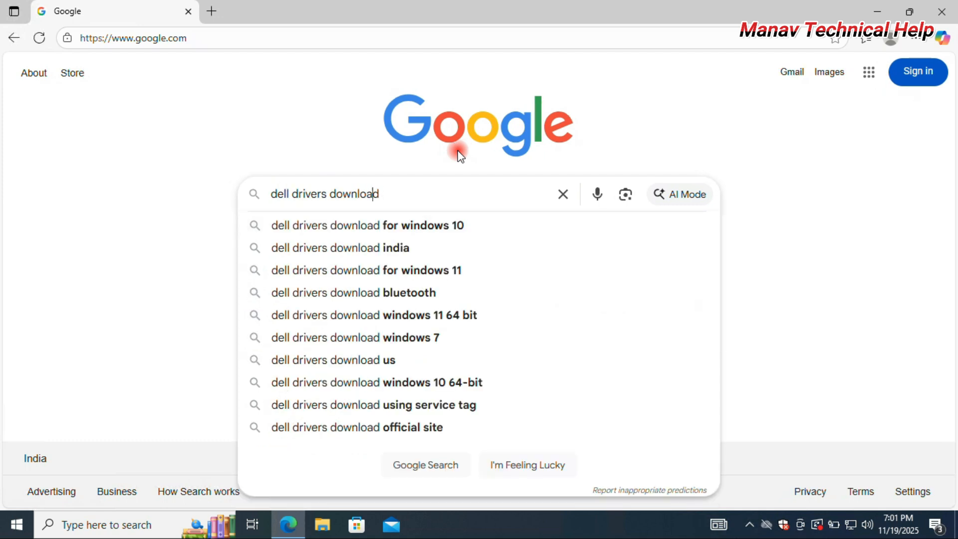
key(BackSpace)
key(BackSpace)
key(BackSpace)
key(BackSpace)
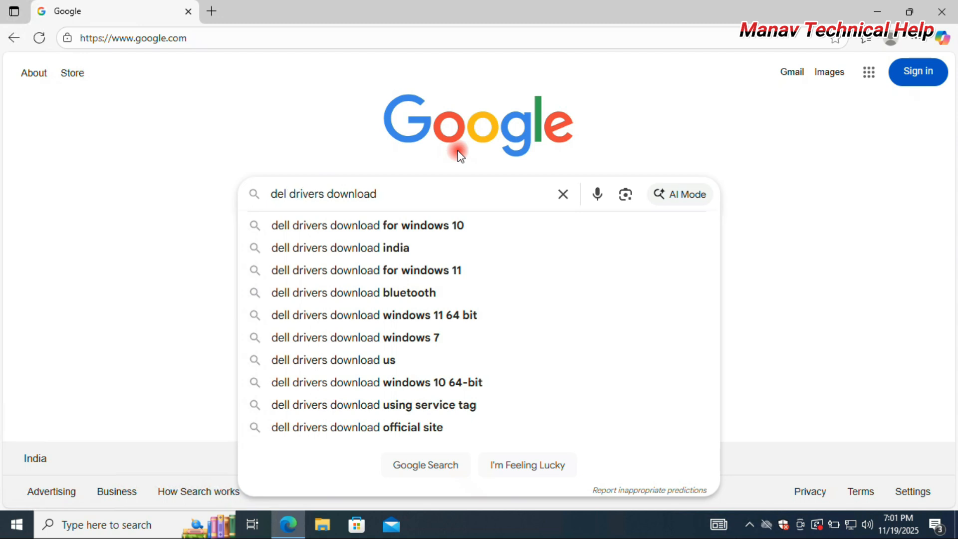
text(Leno)
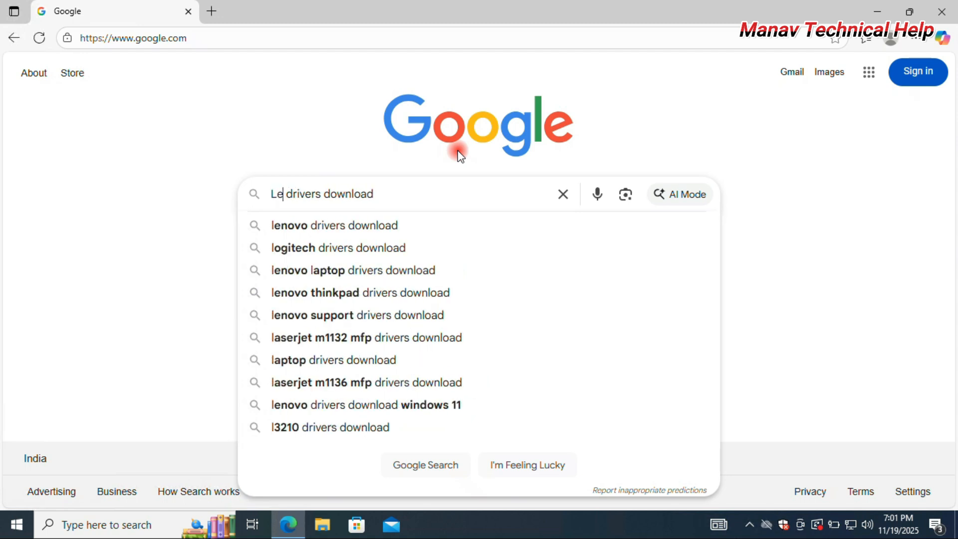
text(vo)
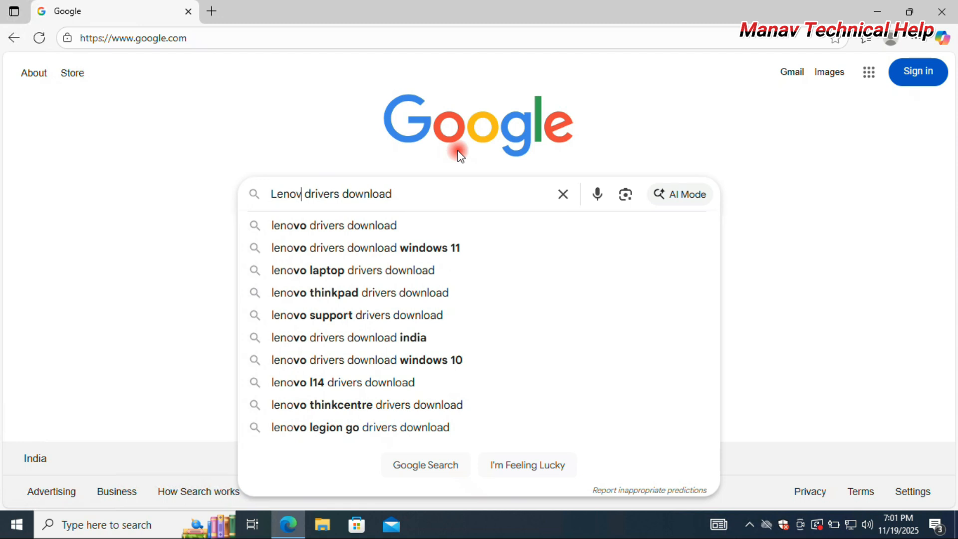
click(413, 196)
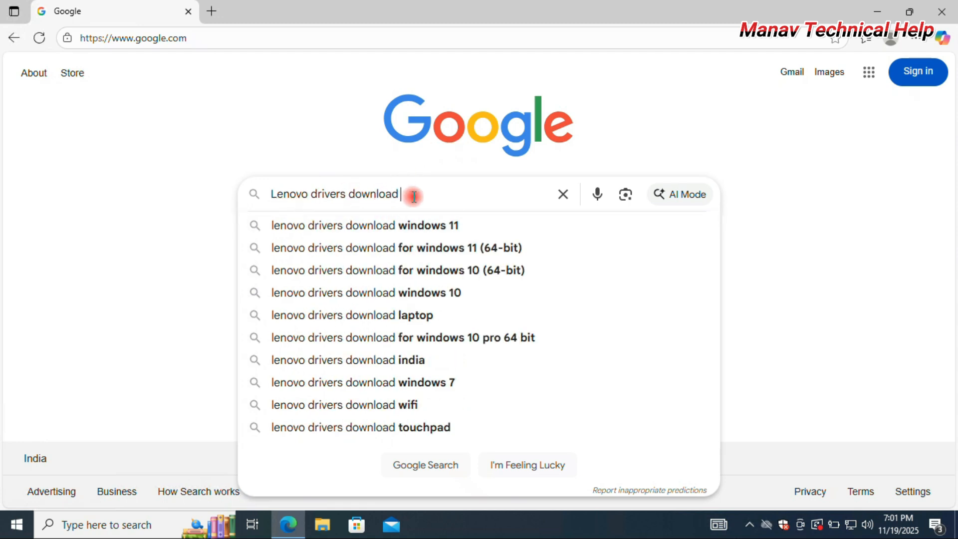
key(Return)
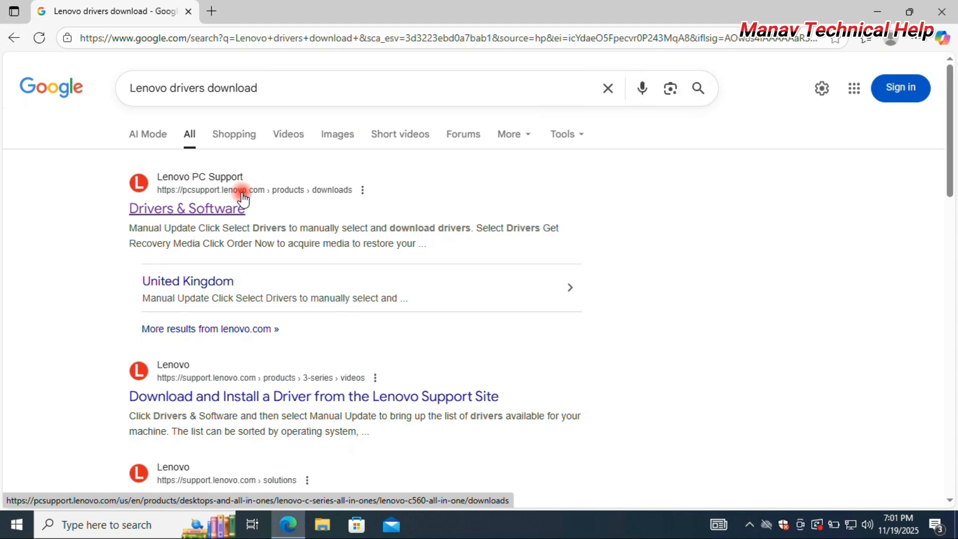
Open the Drivers & Software result from Lenovo PC Support
click(216, 209)
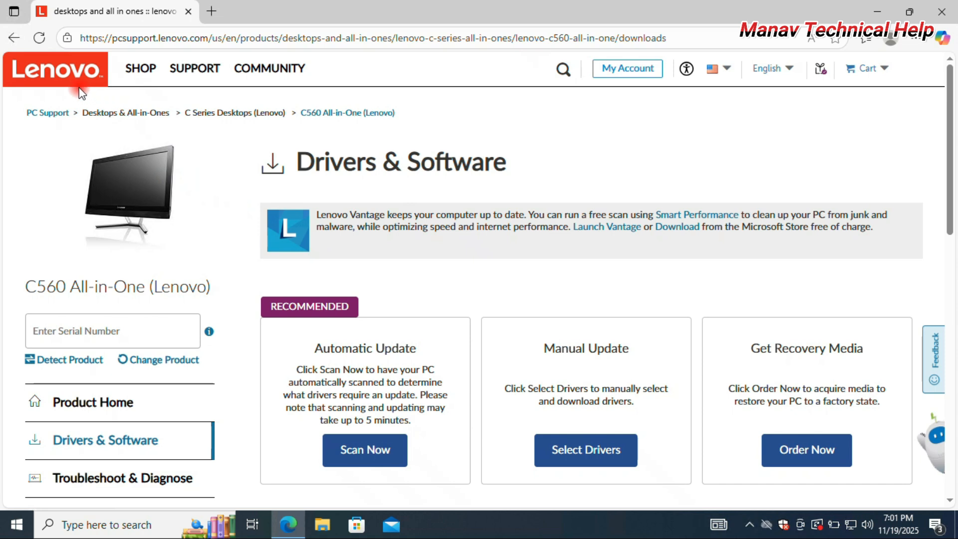
drag(300, 166, 522, 170)
click(605, 172)
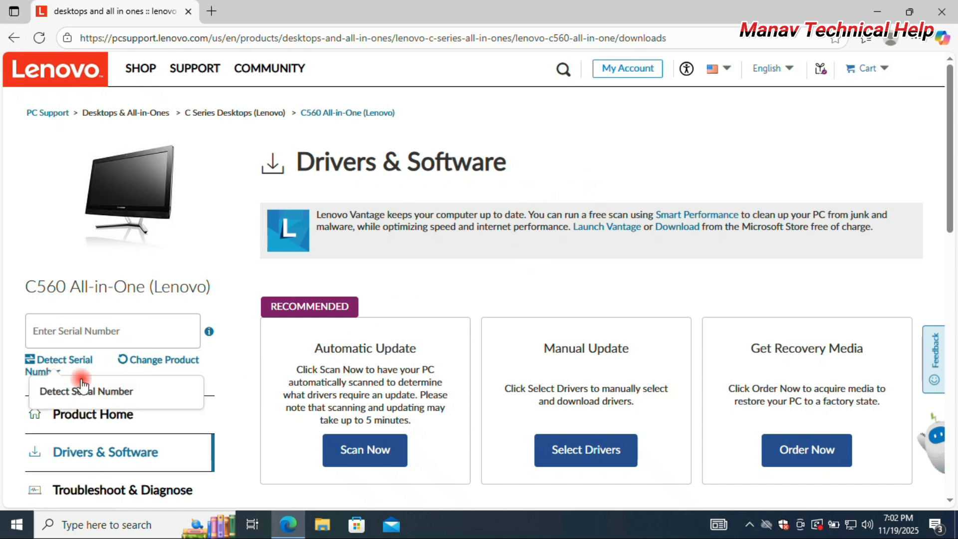
Find Command Prompt with a Windows search for "cmd" and run it as administrator
click(119, 524)
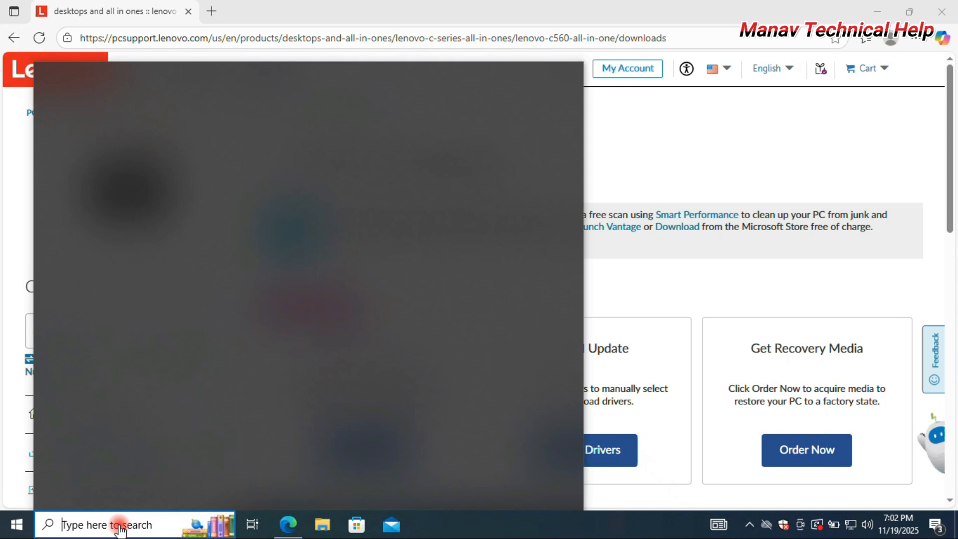
text(cmd)
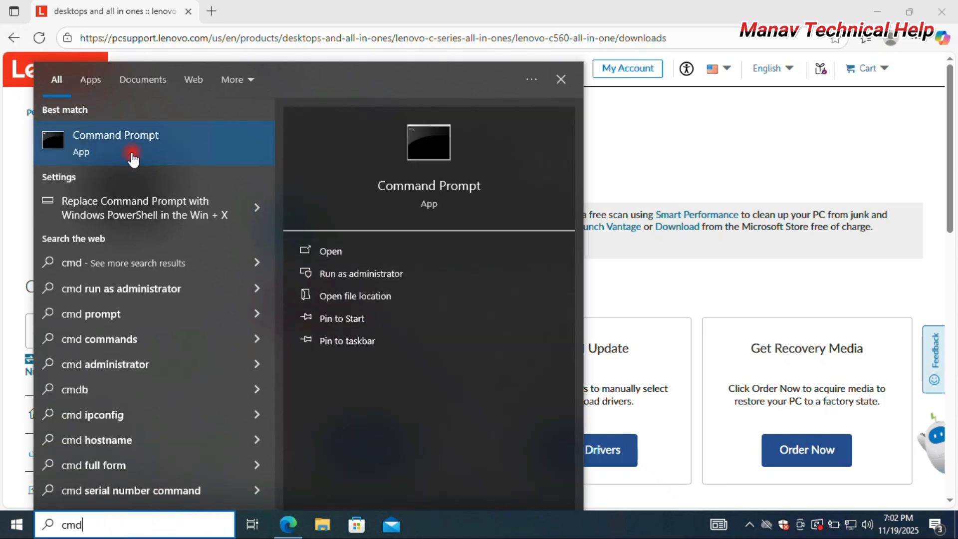
click(362, 274)
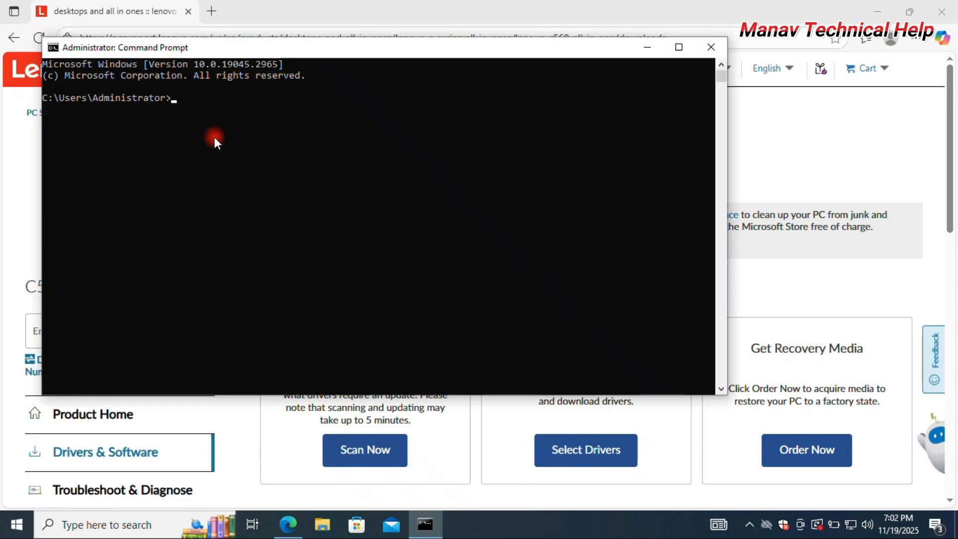
Run the command "cmd /k wmic bios get serialnumber" in Command Prompt, enlarging the text and moving the window for readability
right_click(182, 98)
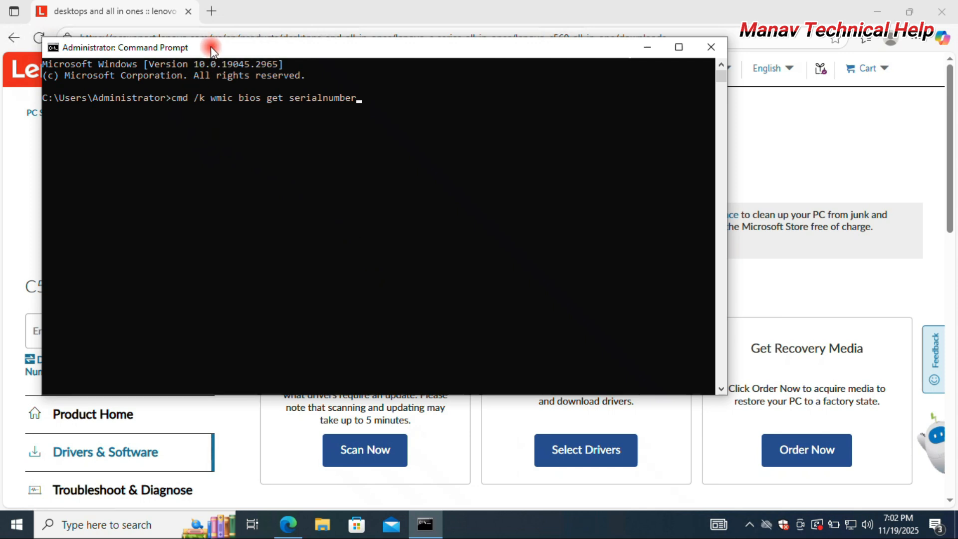
drag(210, 46, 393, 93)
ctrl+scroll(354, 161, up, 3)
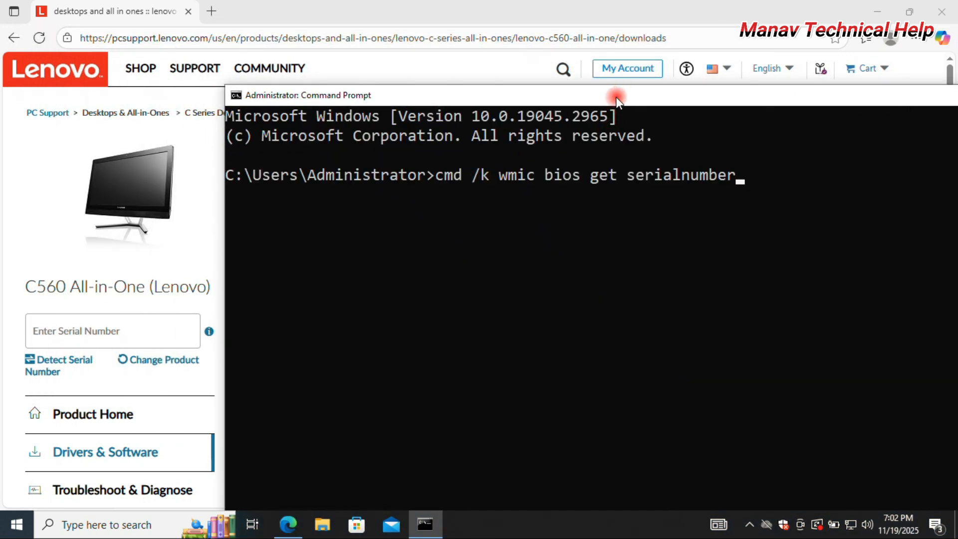
drag(616, 97, 487, 118)
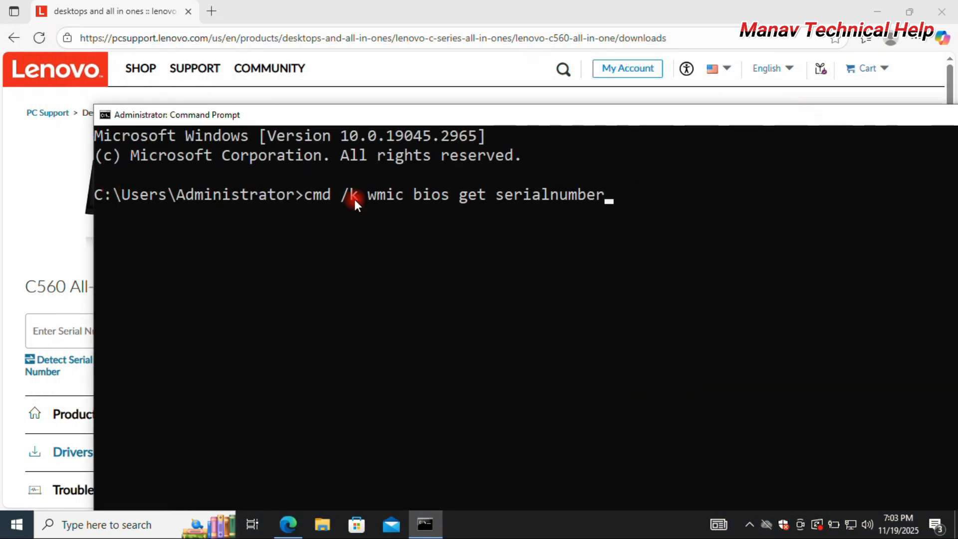
key(Return)
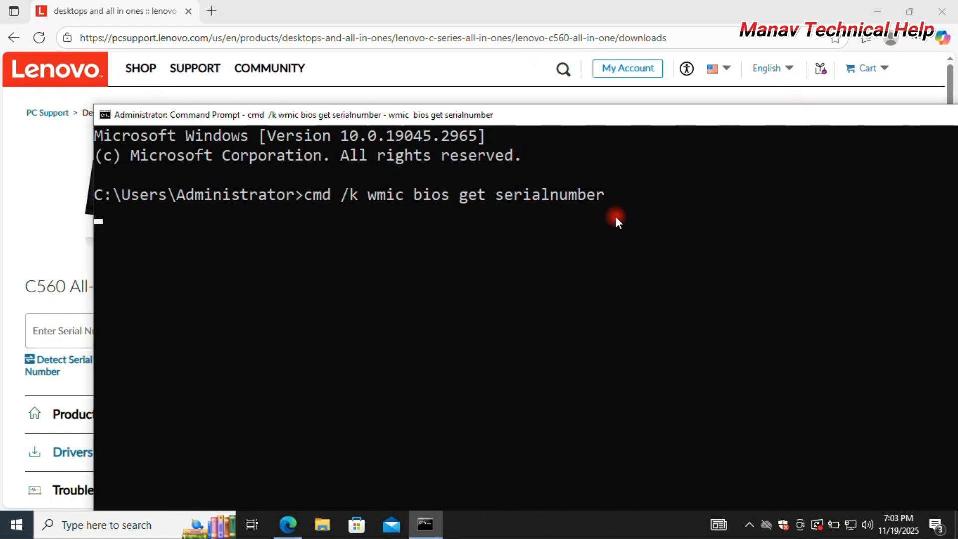
drag(290, 115, 453, 172)
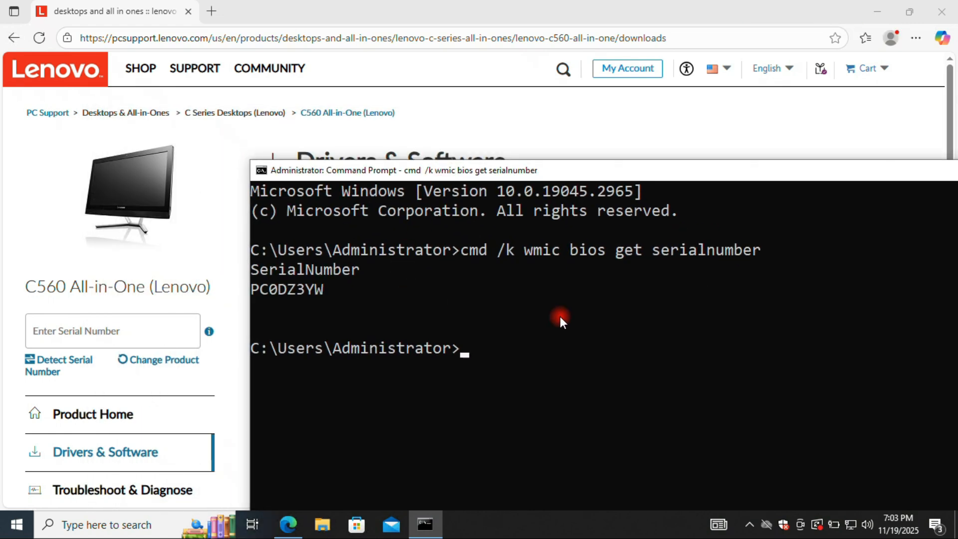
Copy the serial number from the Command Prompt output and minimize the window
click(254, 291)
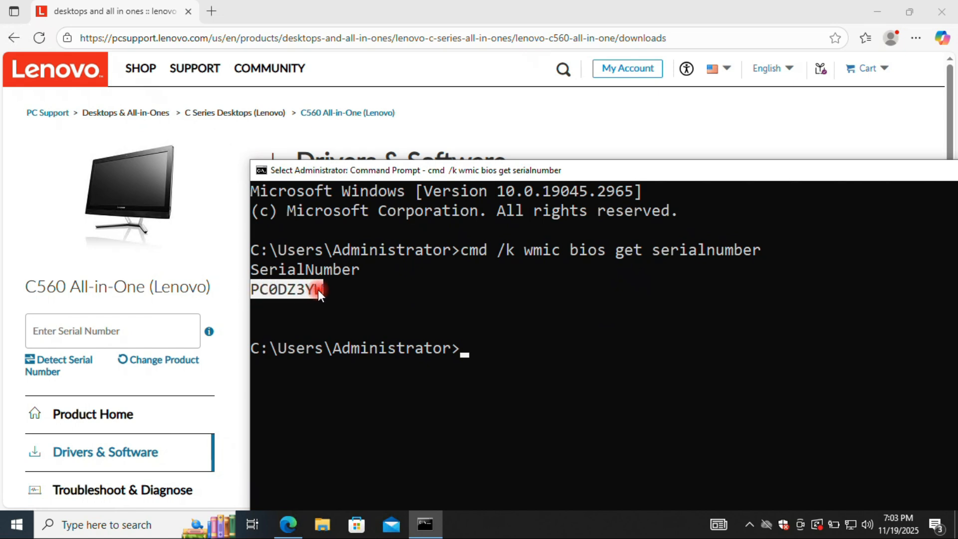
key(ctrl+c)
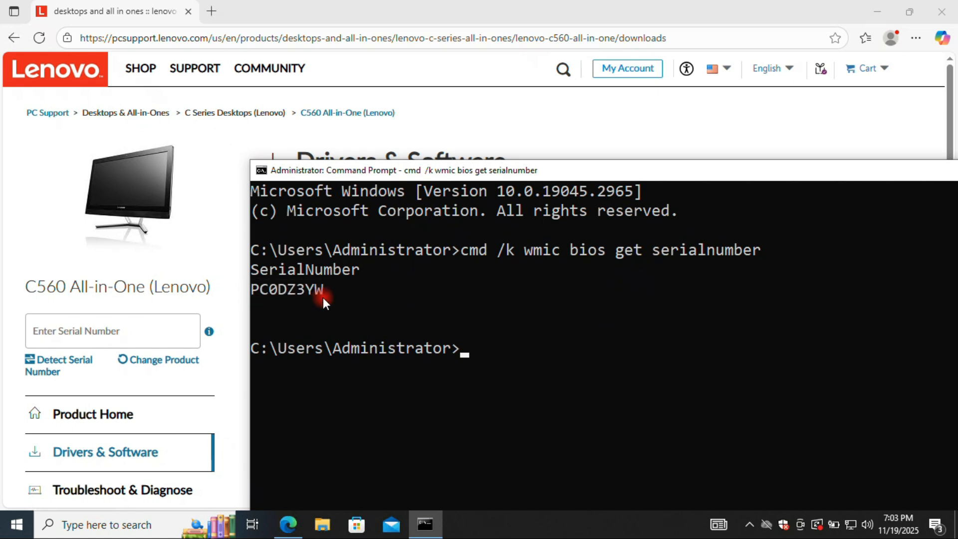
drag(627, 170, 367, 177)
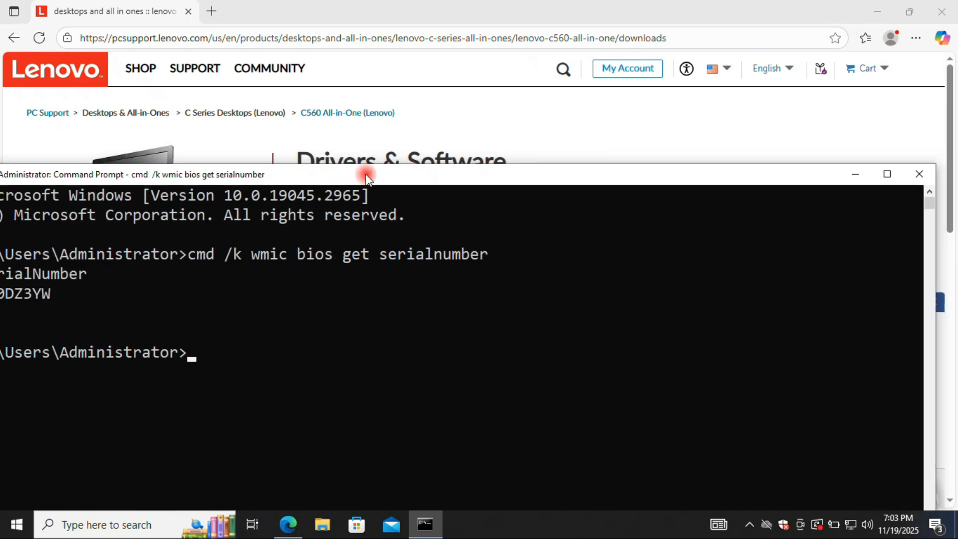
click(855, 174)
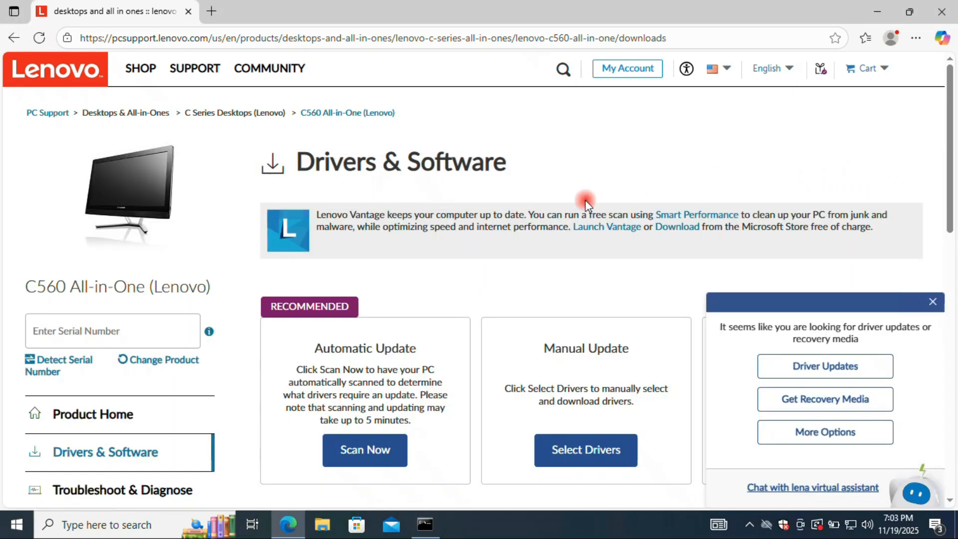
Paste the copied serial number into the Lenovo page's Serial Number field and submit it
click(96, 333)
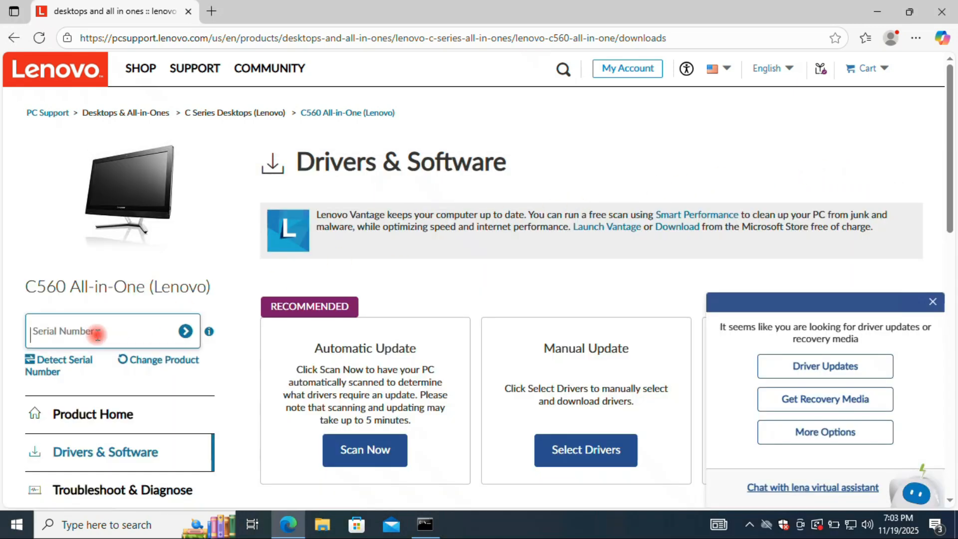
right_click(46, 332)
click(92, 173)
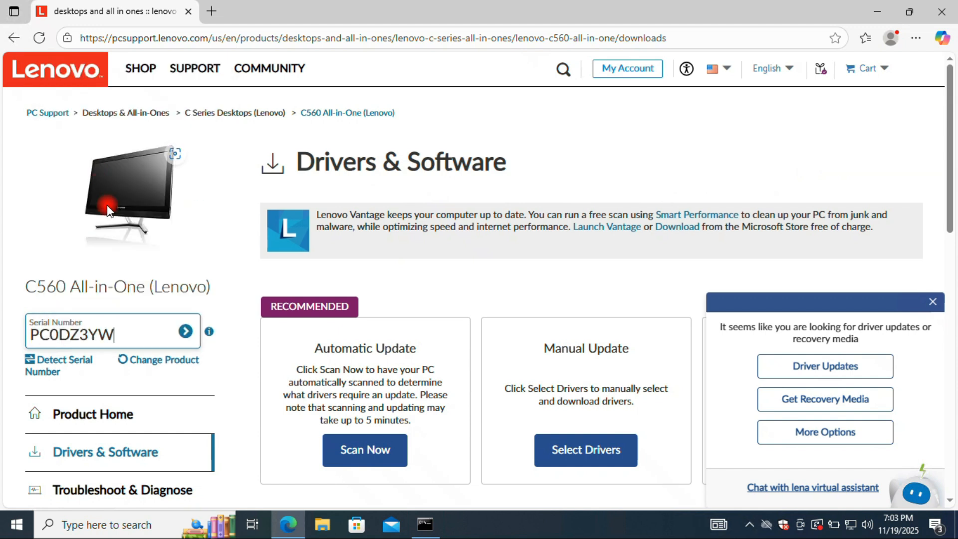
click(185, 331)
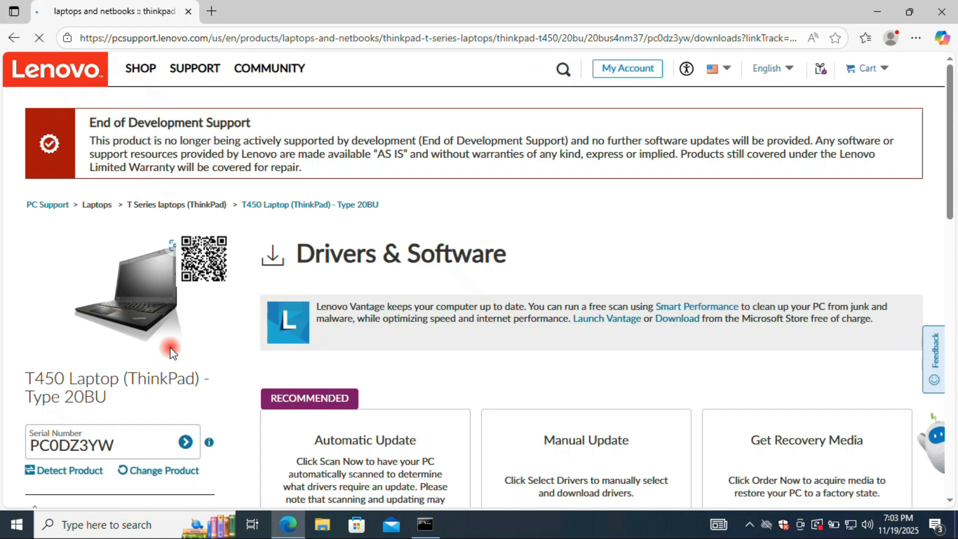
Open the Manual Update driver selection for the T450 laptop
scroll(644, 296, down, 5)
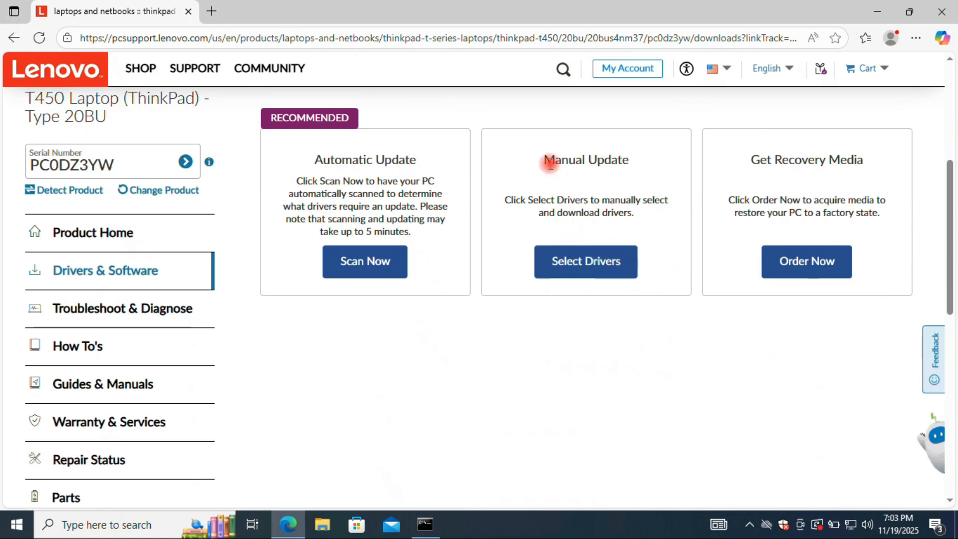
drag(545, 160, 642, 162)
click(597, 262)
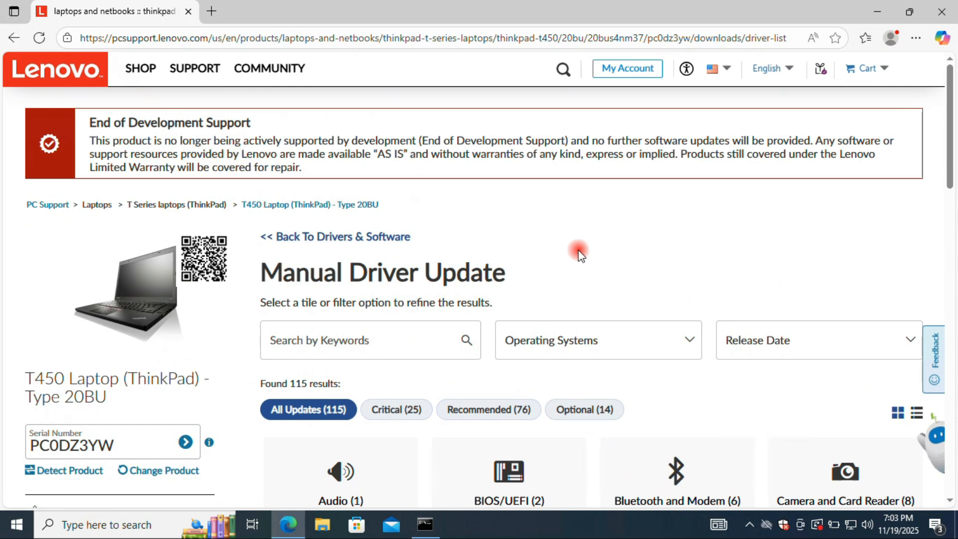
Filter the manual driver list by the operating system Windows 10 (64-bit)
click(599, 339)
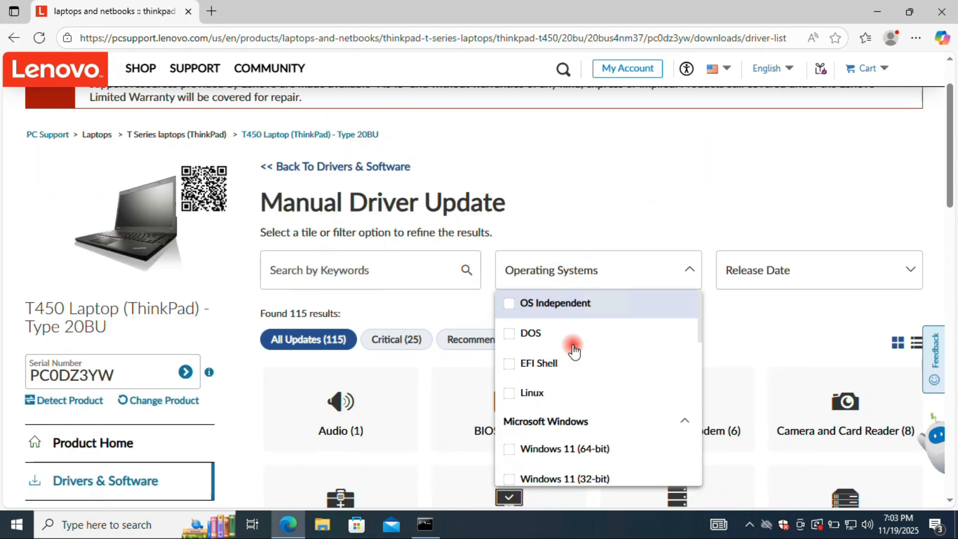
scroll(584, 374, down, 2)
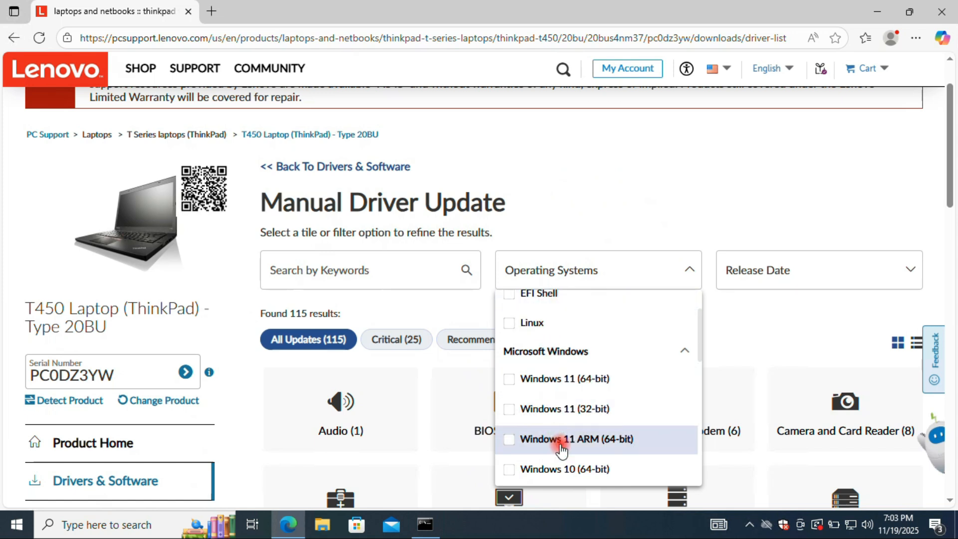
scroll(560, 440, down, 2)
click(510, 398)
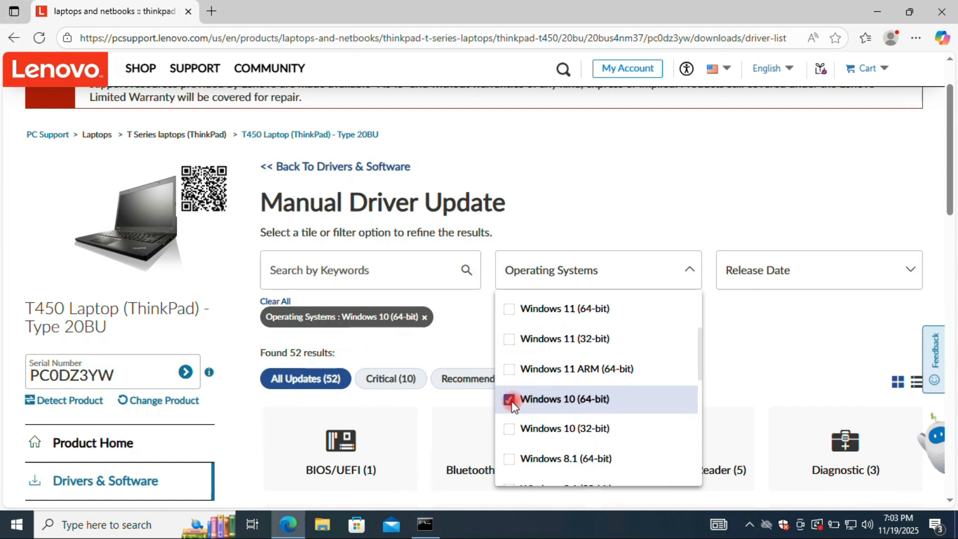
Open the Bluetooth and Modem category and highlight the Realtek 8192EE Bluetooth Driver entry
scroll(477, 387, down, 2)
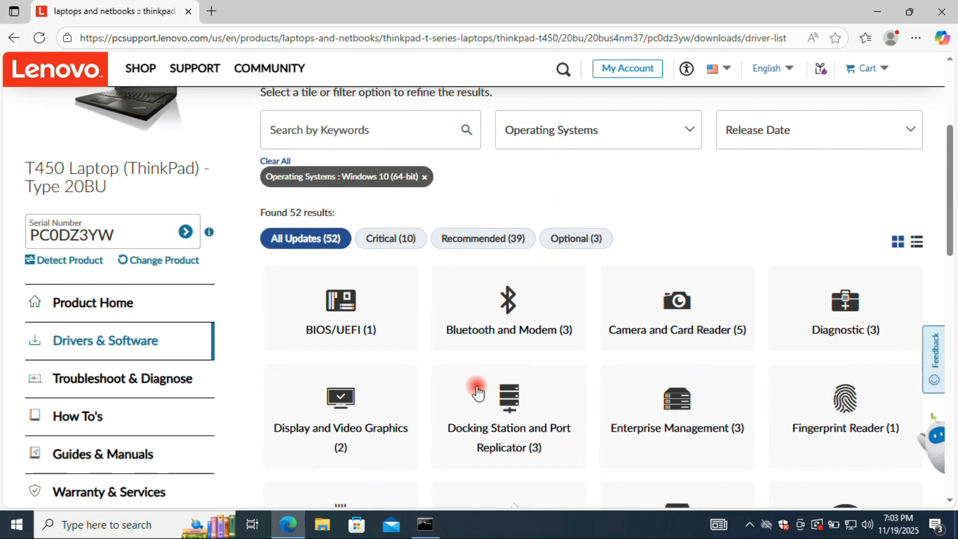
click(514, 305)
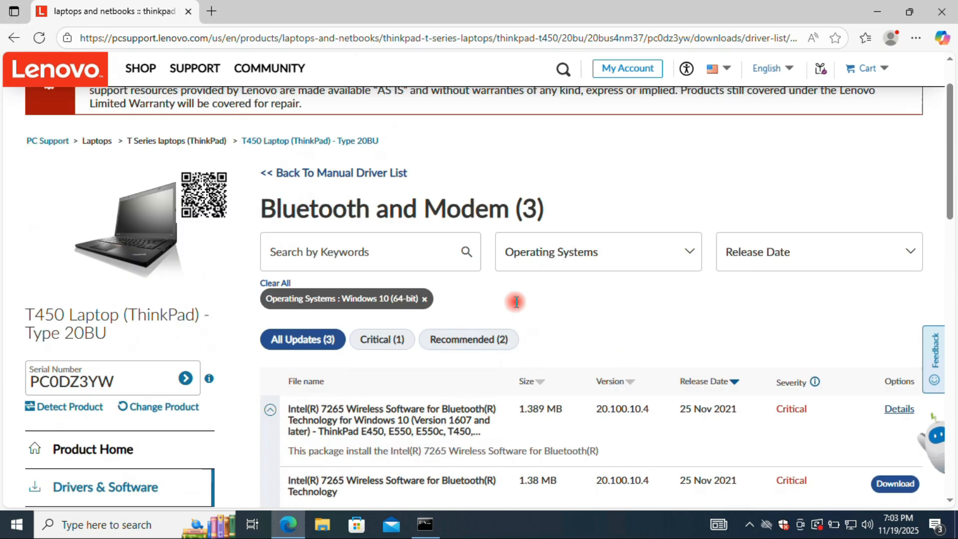
scroll(601, 273, down, 5)
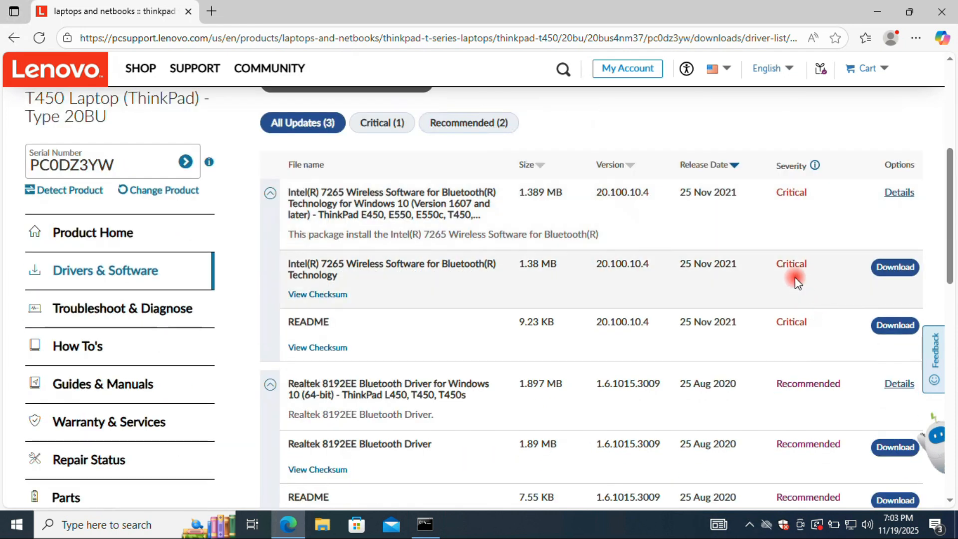
scroll(681, 382, down, 3)
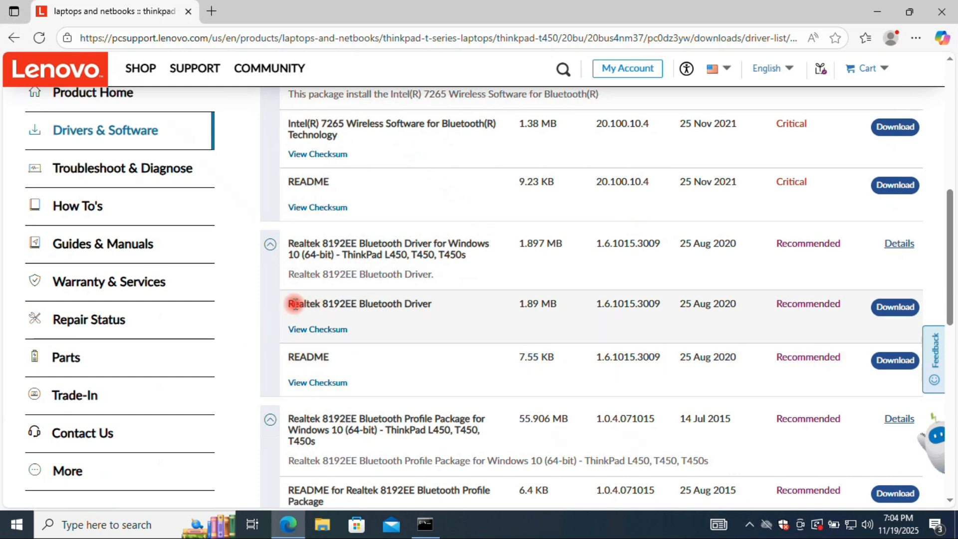
drag(295, 304, 432, 303)
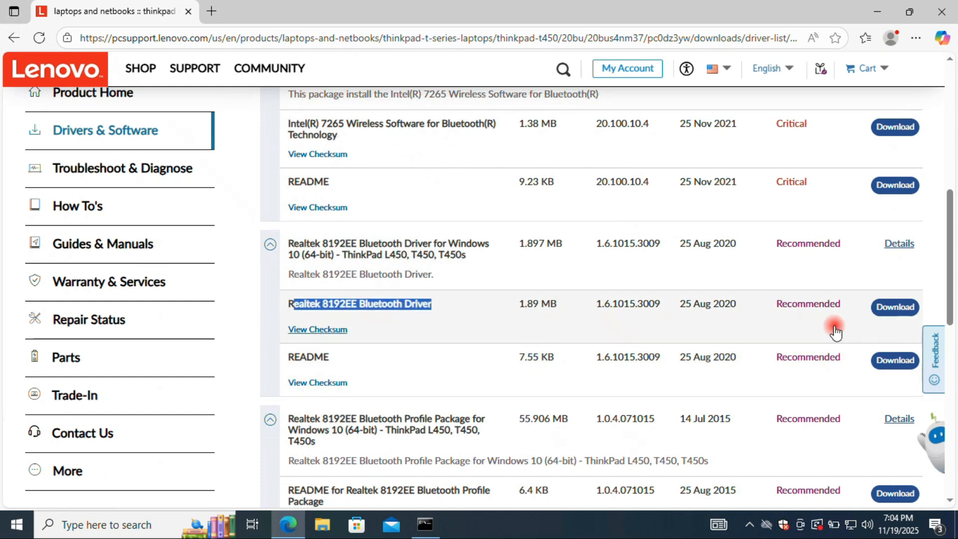
Check the release date and recommended status of the Realtek 8192EE Bluetooth Driver, and download its 1.89 MB driver file
drag(840, 304, 786, 306)
click(742, 314)
drag(690, 303, 755, 307)
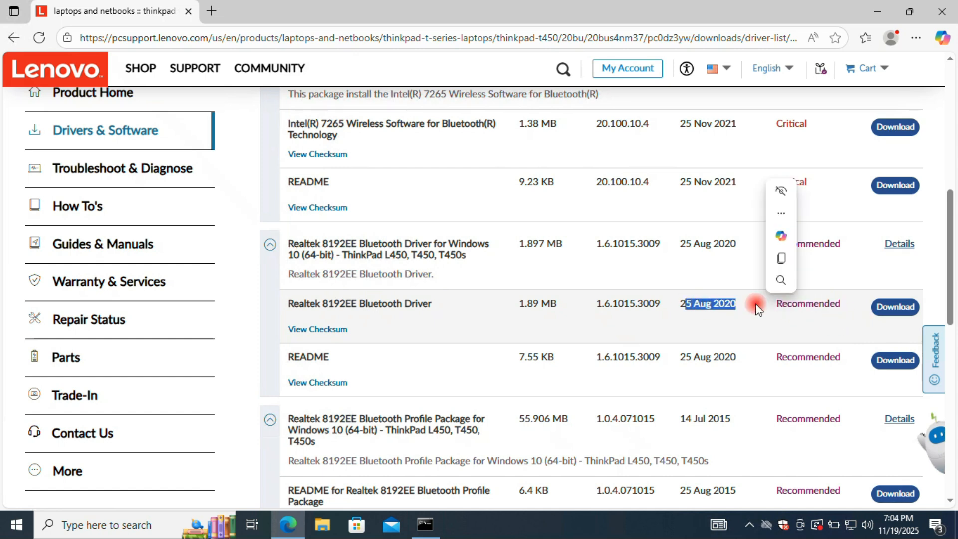
click(879, 312)
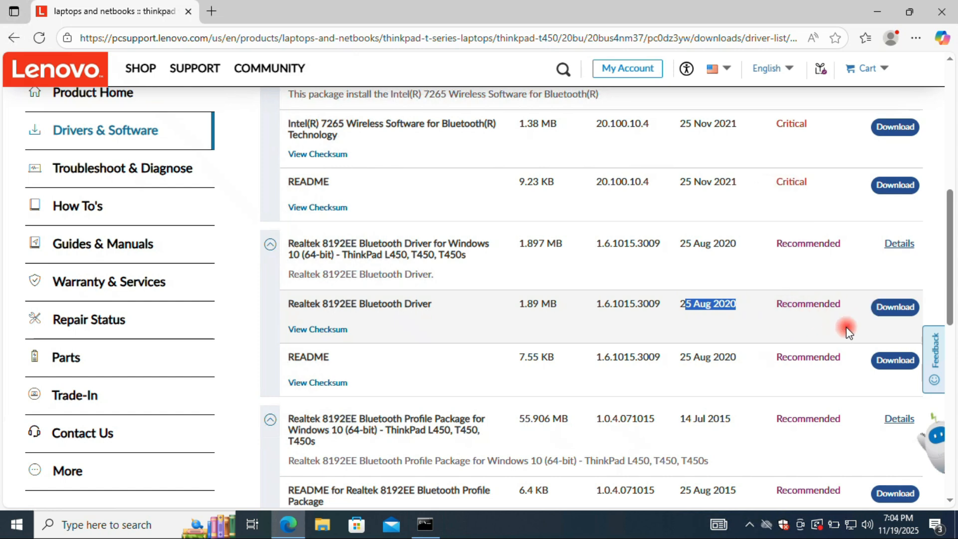
click(600, 172)
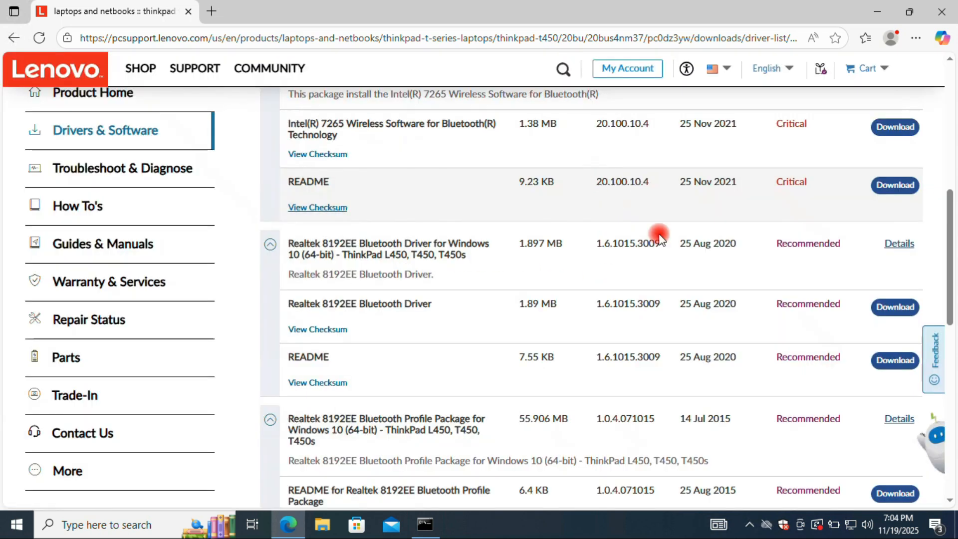
click(888, 307)
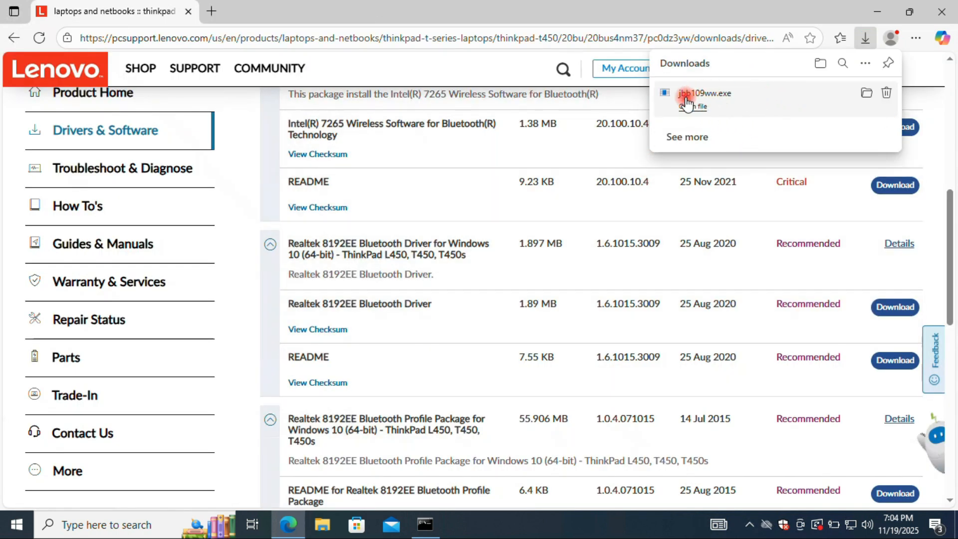
Switch to File Explorer and run the downloaded jbb109ww file from the Downloads folder as administrator
click(878, 15)
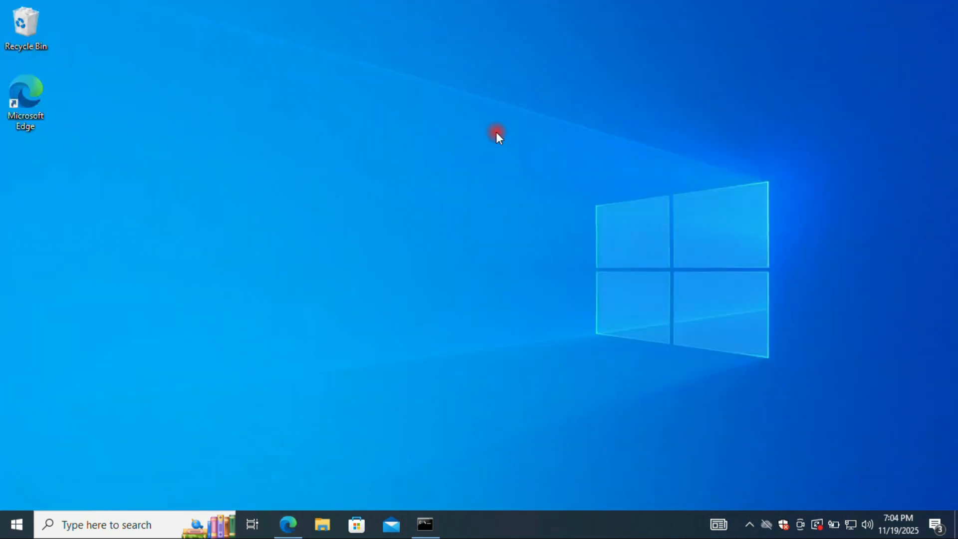
click(322, 525)
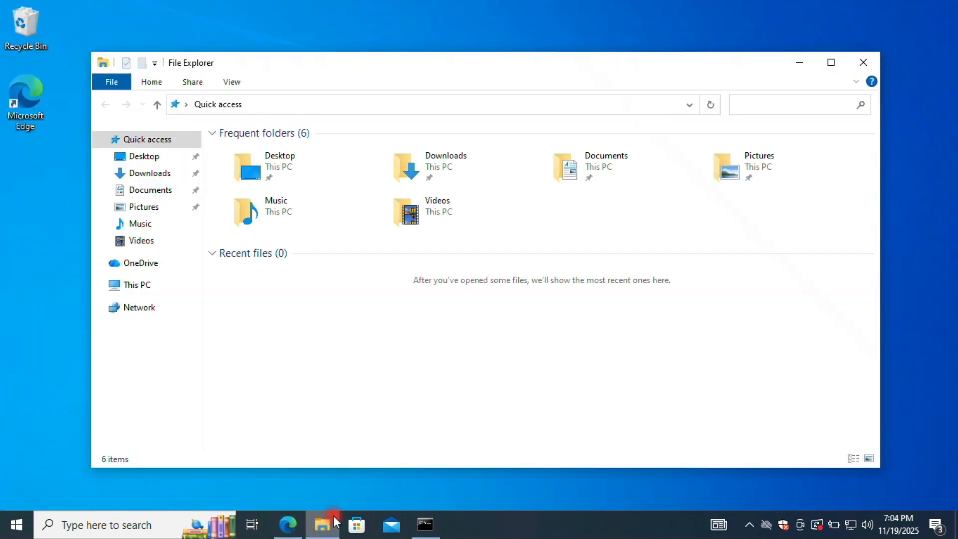
click(160, 174)
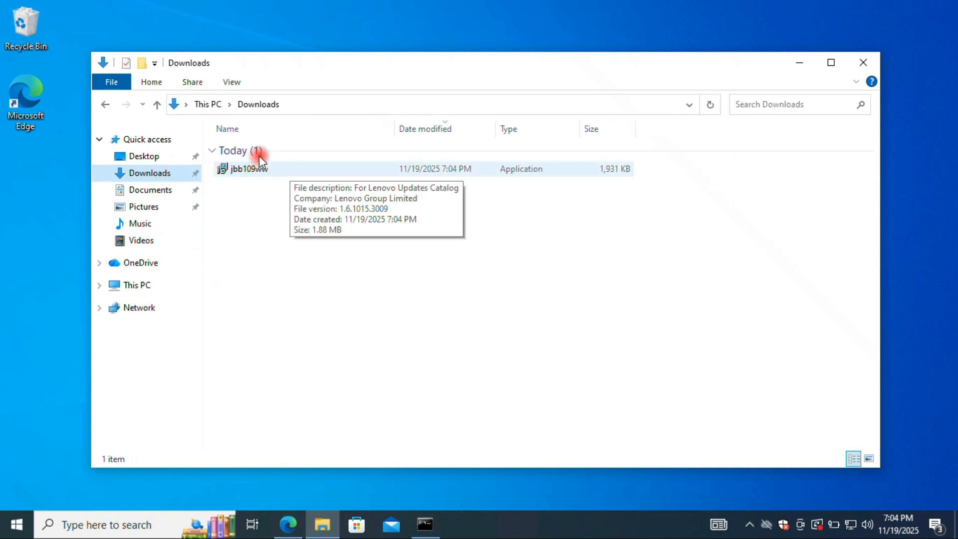
drag(316, 79, 457, 102)
right_click(386, 194)
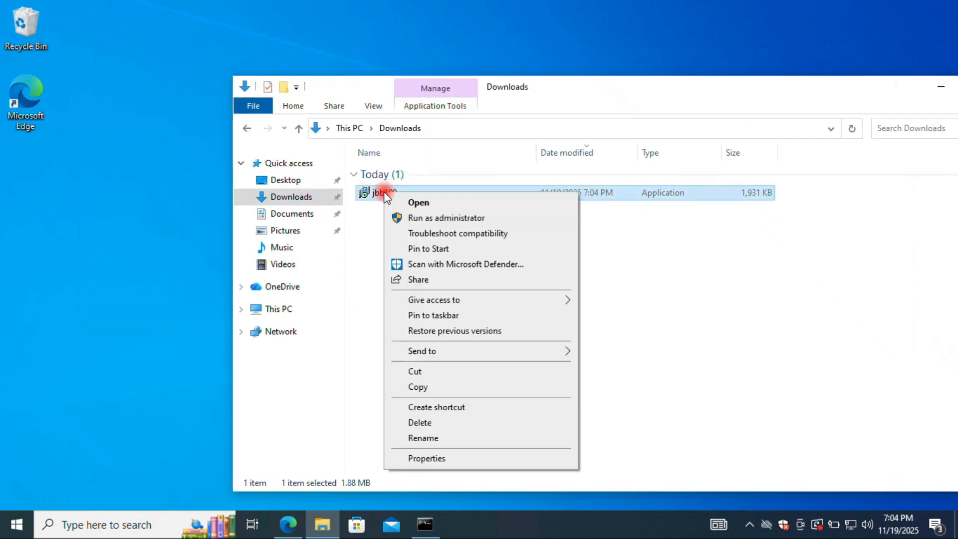
click(462, 218)
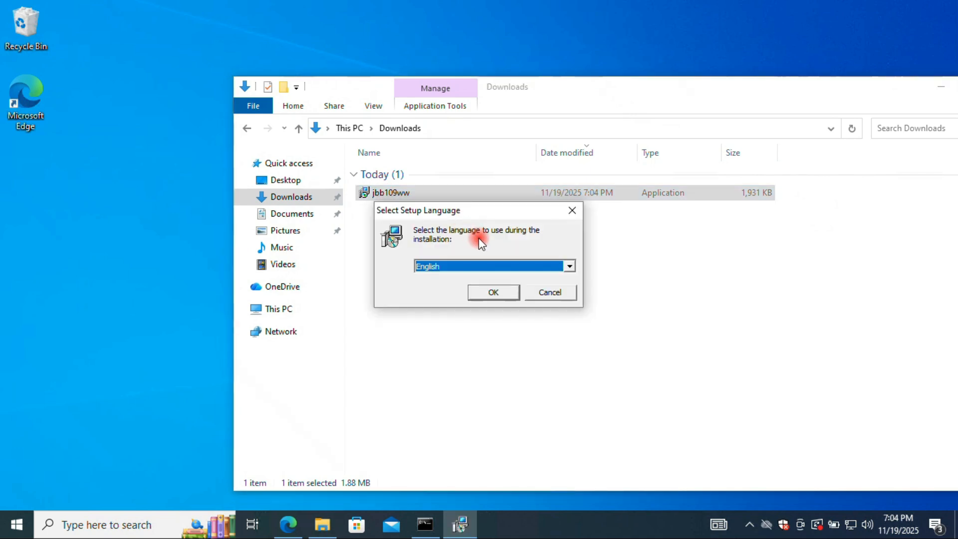
Clear the Downloads window out of the way and confirm English as the setup language
click(941, 86)
drag(465, 211, 381, 201)
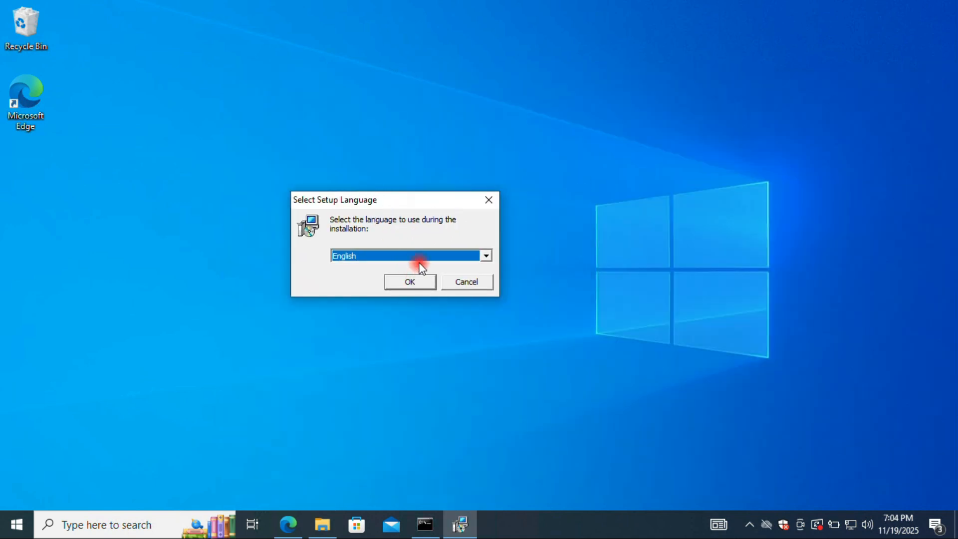
click(347, 255)
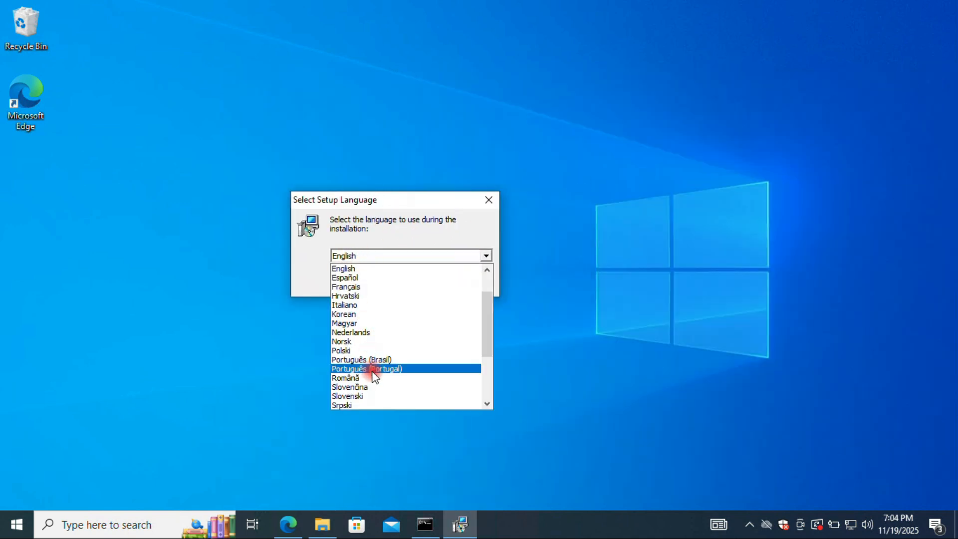
click(352, 268)
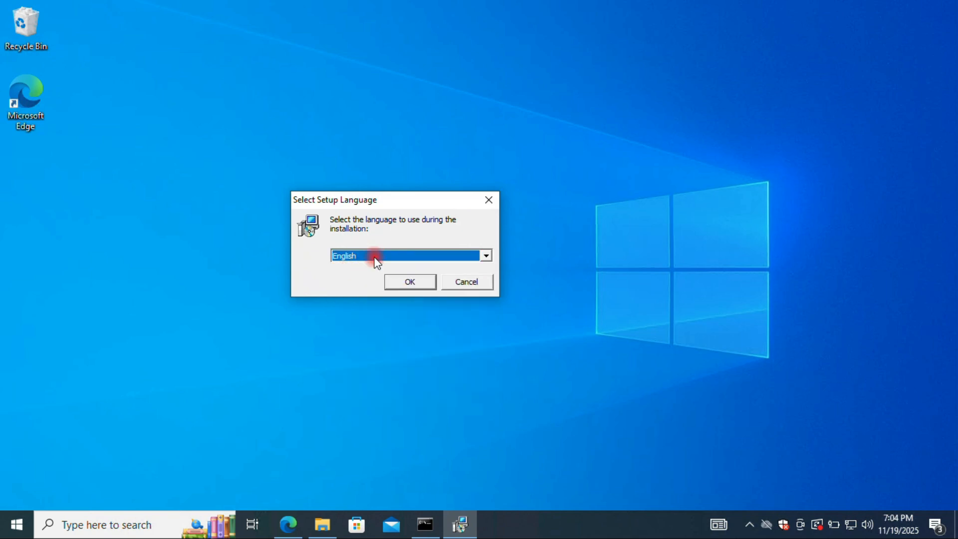
click(403, 282)
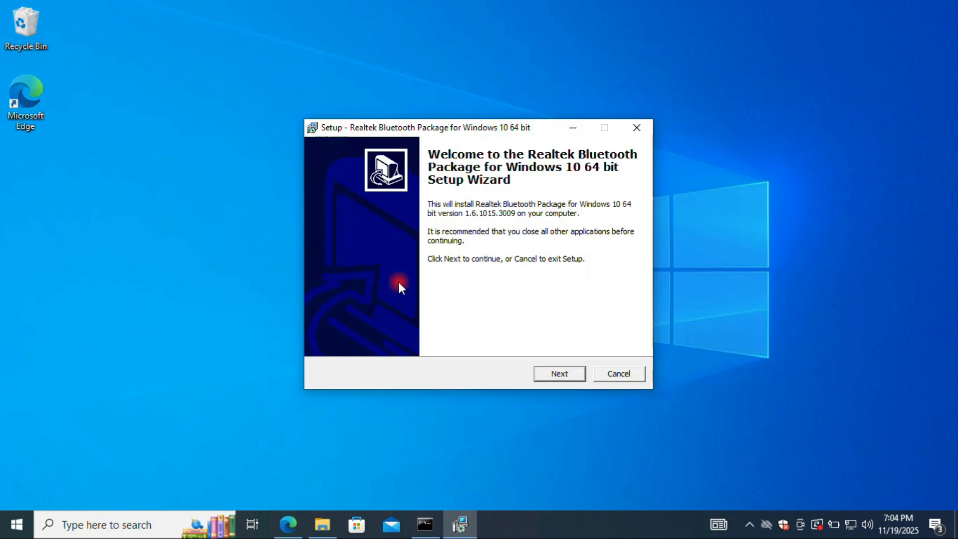
Accept the license agreement and start installing the Realtek Bluetooth Package for Windows 10 64 bit with the Install option
click(576, 372)
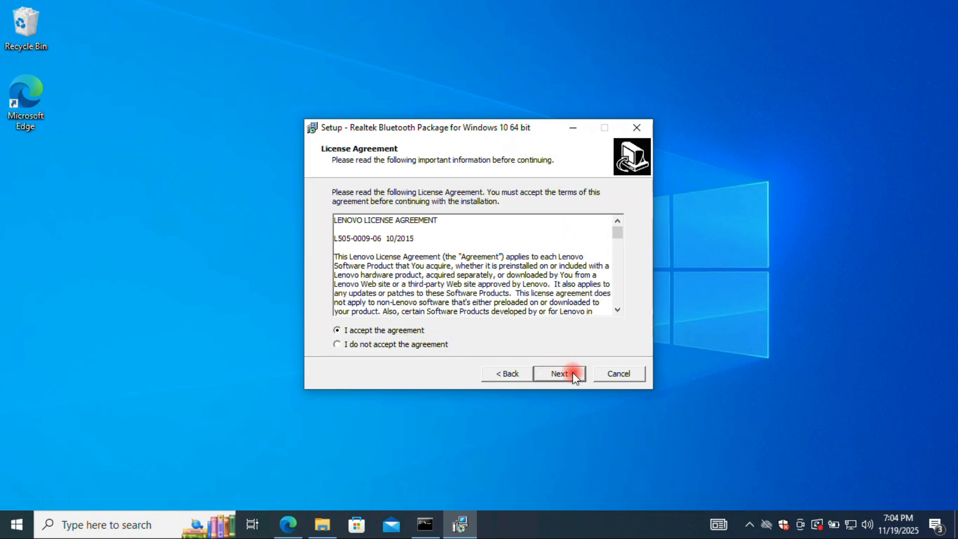
click(572, 372)
click(355, 228)
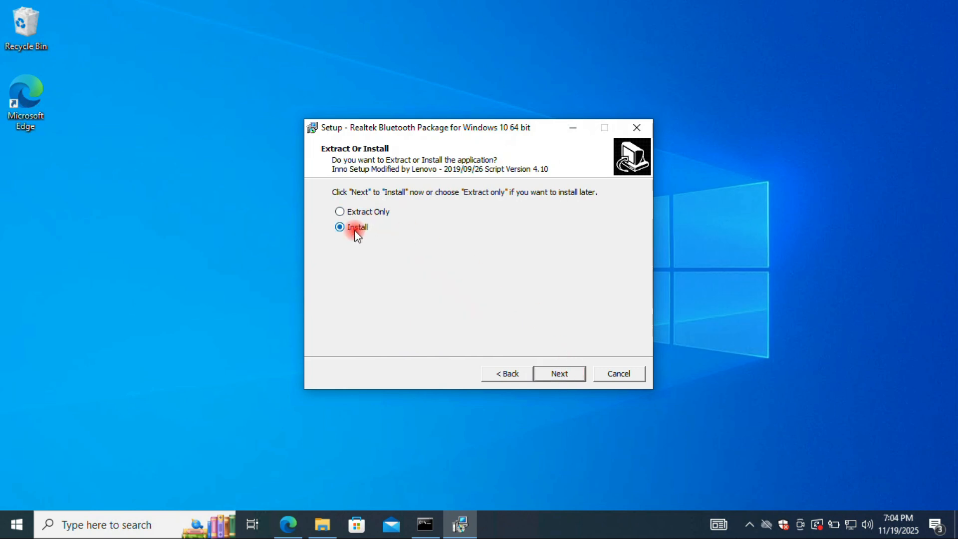
click(571, 372)
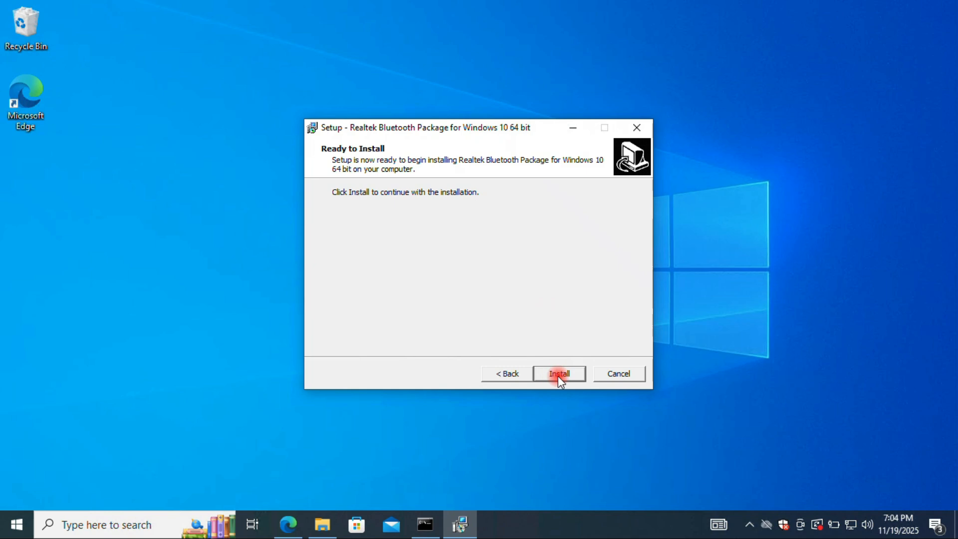
click(558, 375)
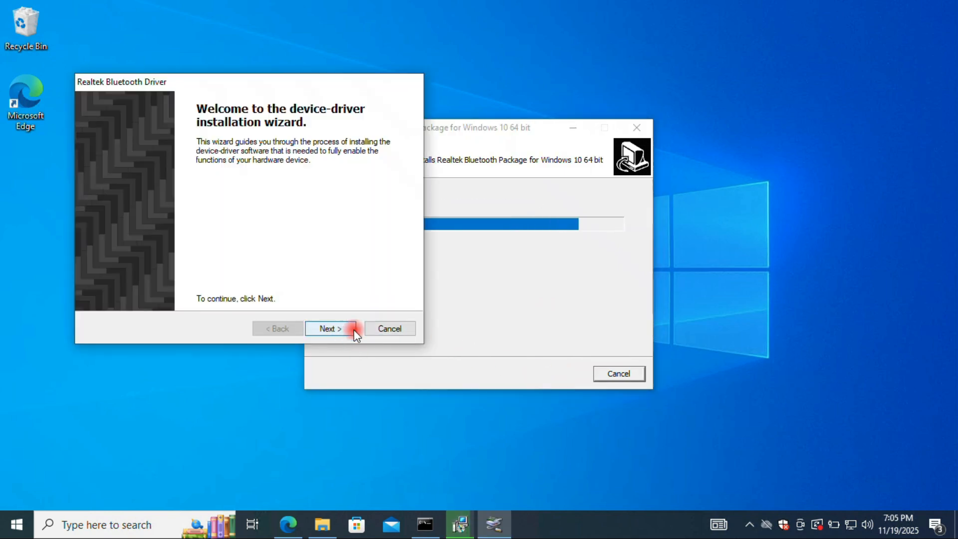
Complete both Realtek Bluetooth Driver device installation wizards and exit the Realtek Bluetooth Package setup
click(352, 327)
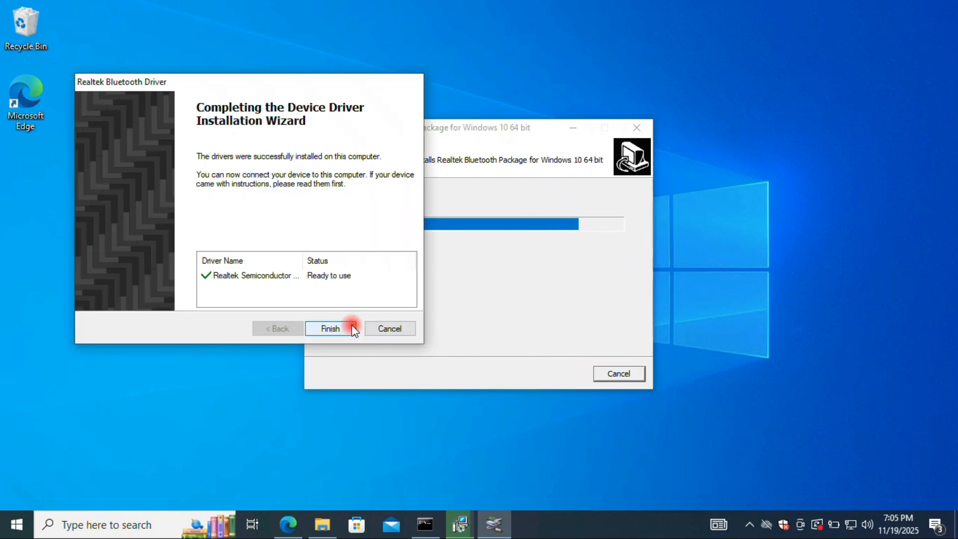
drag(282, 85, 498, 115)
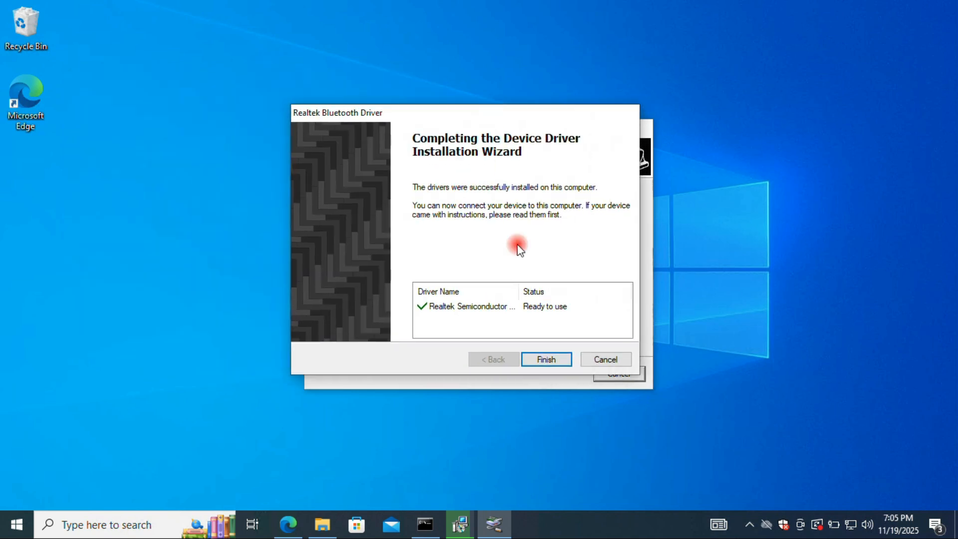
click(547, 359)
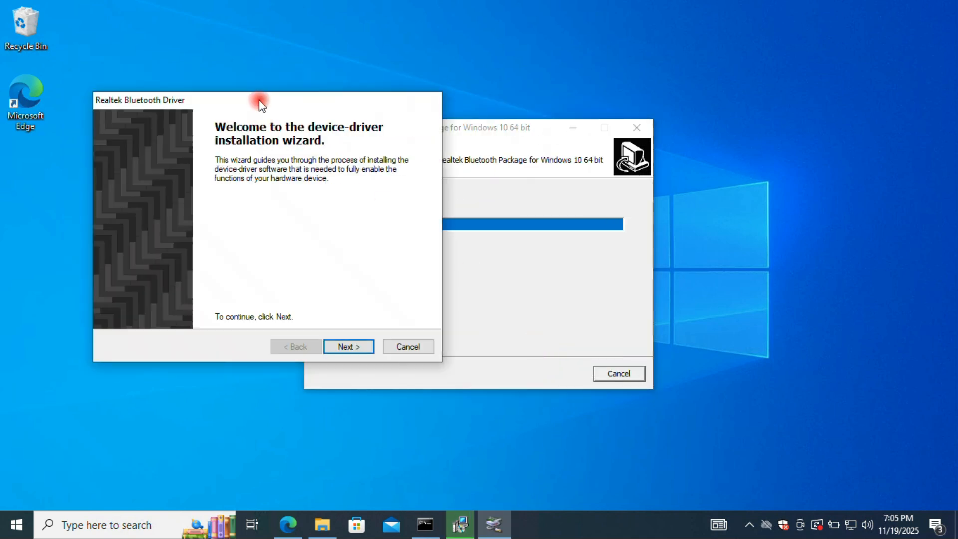
drag(256, 100, 464, 110)
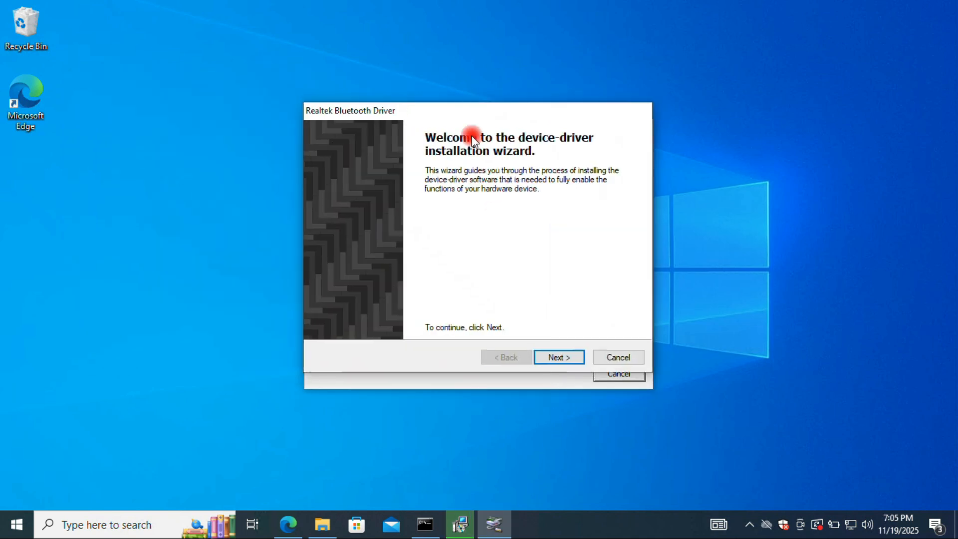
click(558, 358)
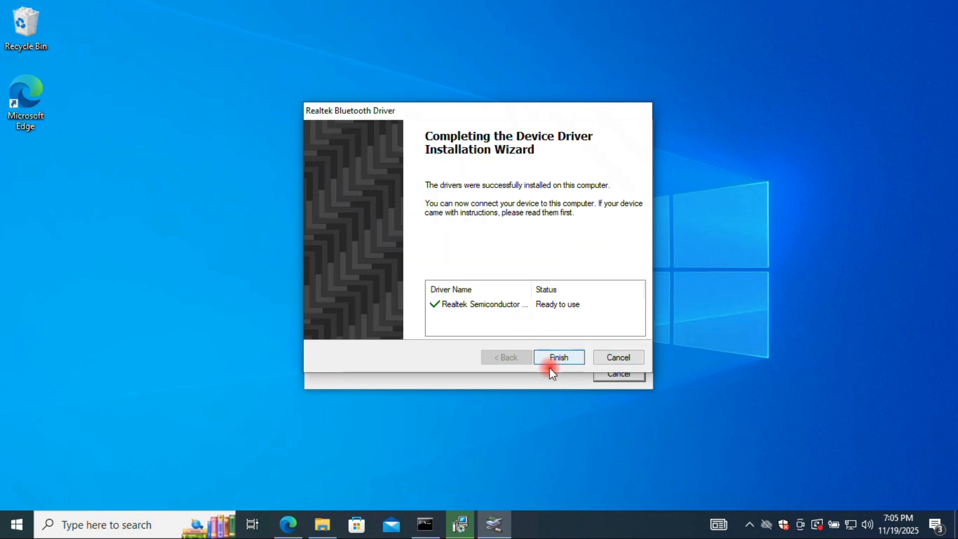
click(558, 357)
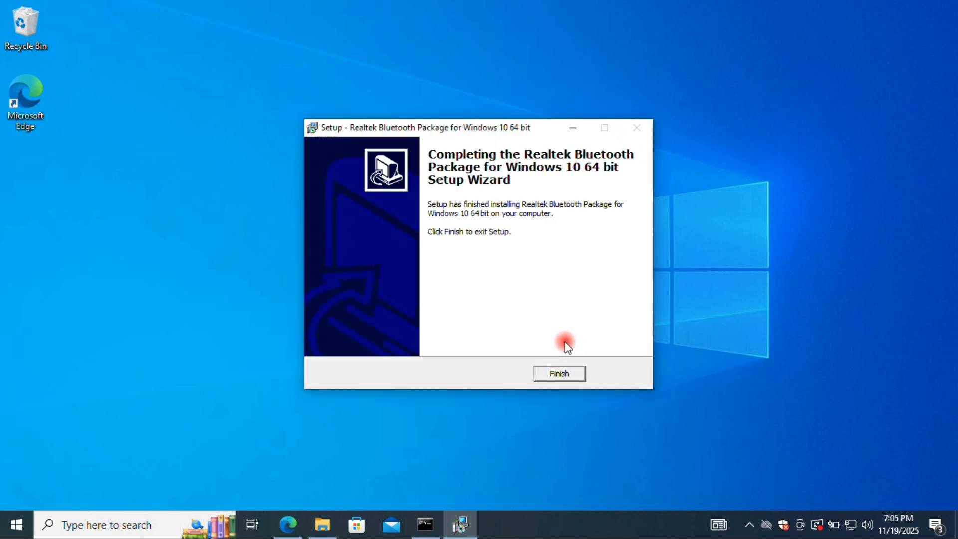
click(569, 373)
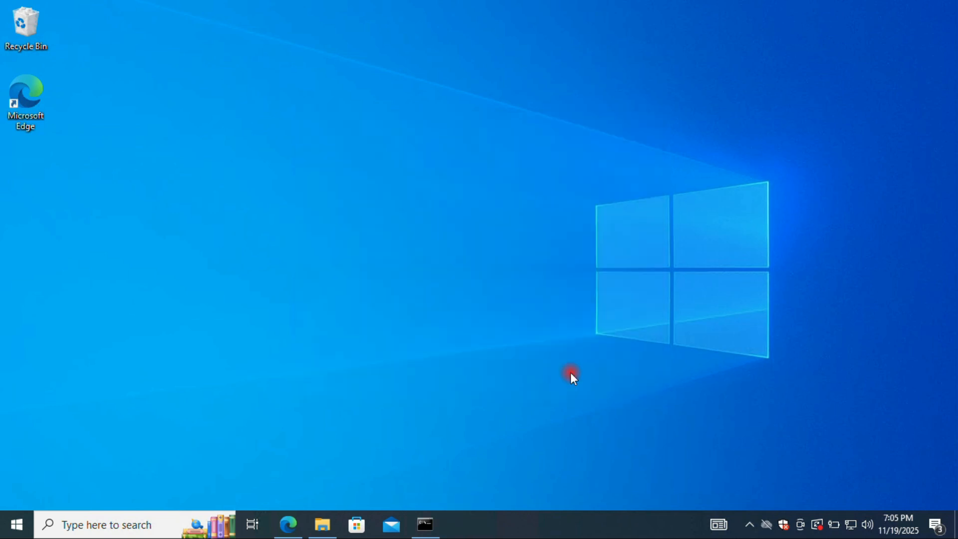
Restart the computer from the Windows power options
click(13, 514)
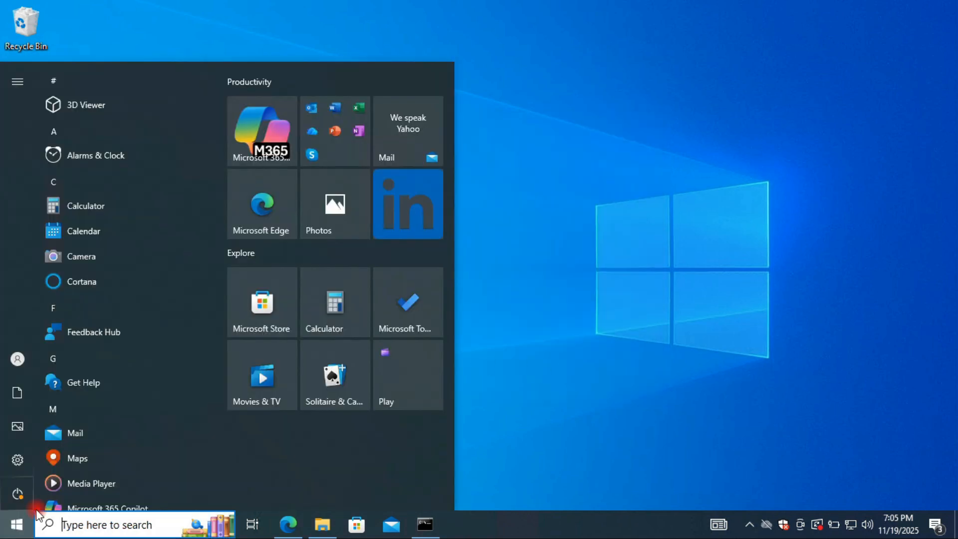
click(18, 494)
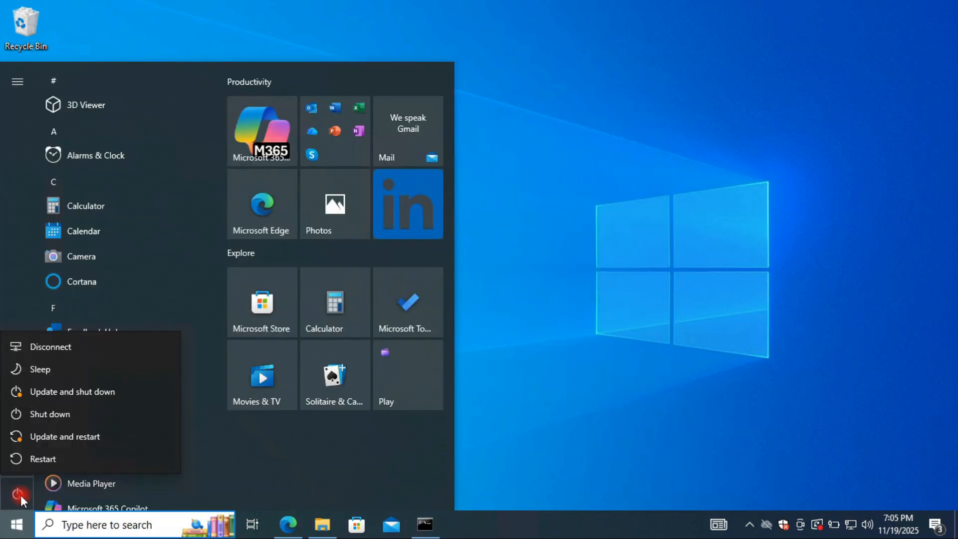
click(45, 461)
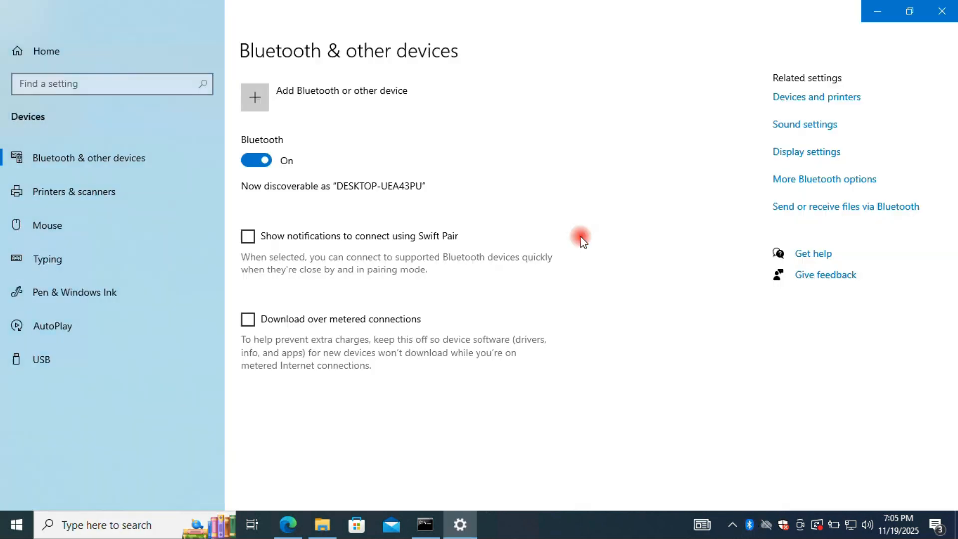